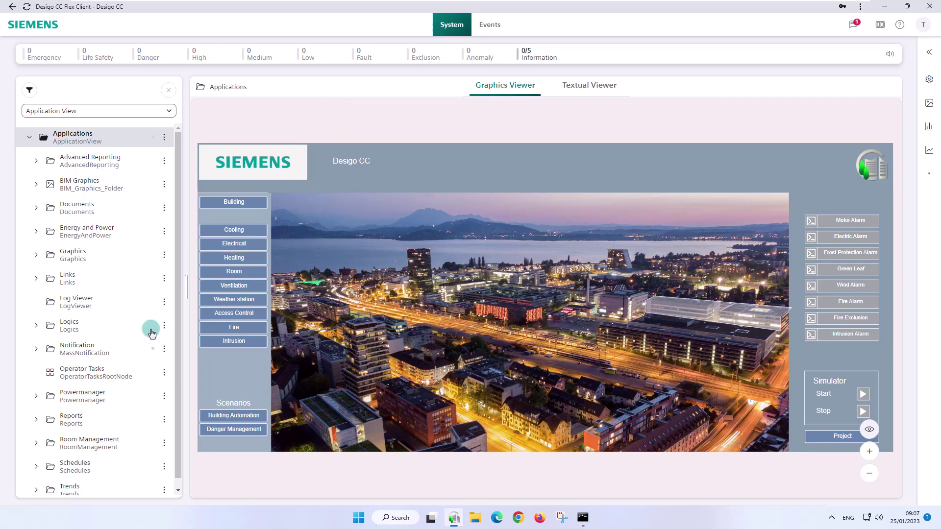
Expand Reports in the Application View to show the report folders and room reports.
{"action": "left_click", "coordinate": [78, 421]}
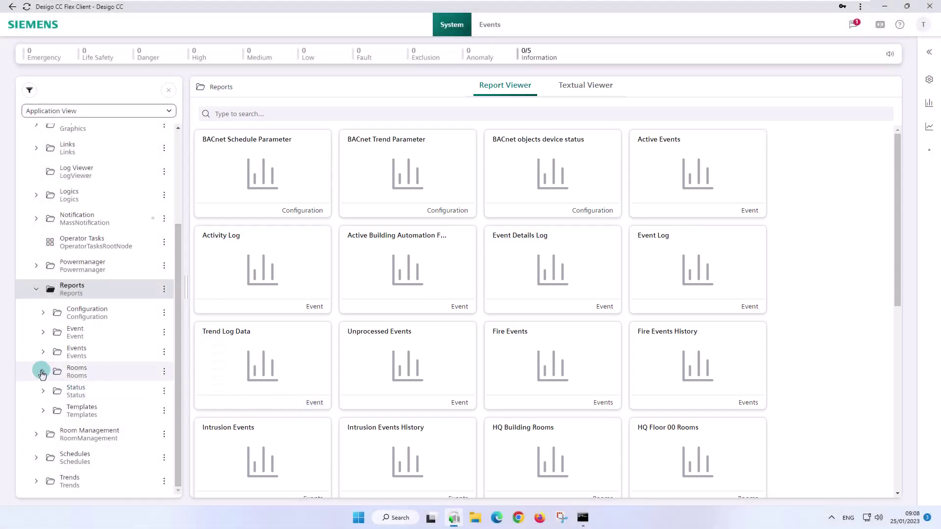
Expand the Rooms folder and open the HQ Floor 01 Rooms report.
{"action": "left_click", "coordinate": [44, 372]}
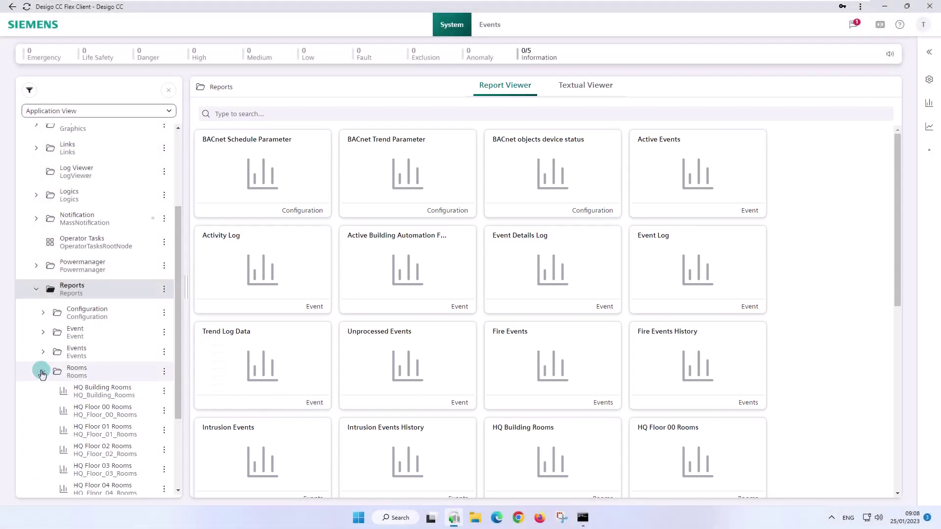
{"action": "left_click", "coordinate": [120, 429]}
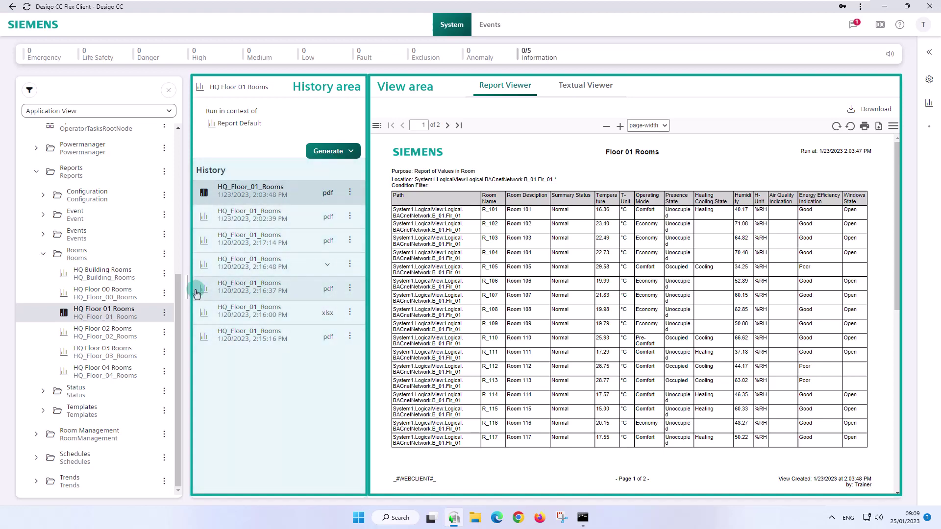
{"action": "left_click", "coordinate": [123, 333]}
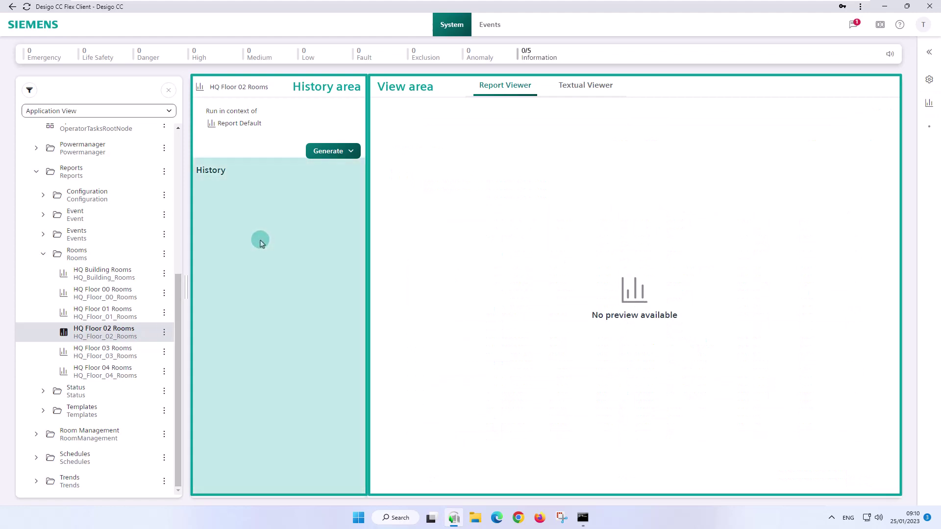
{"action": "left_click", "coordinate": [129, 315]}
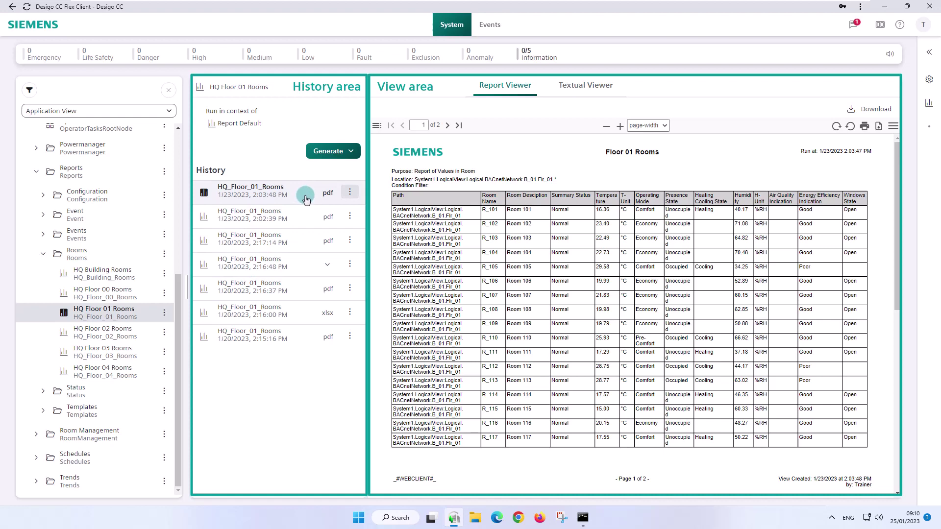
{"action": "left_click", "coordinate": [305, 197]}
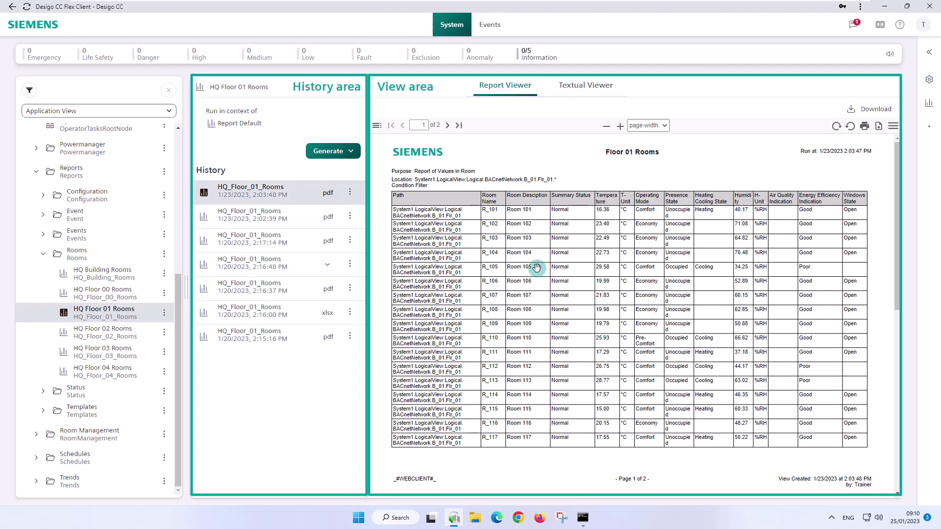
{"action": "left_click", "coordinate": [331, 199]}
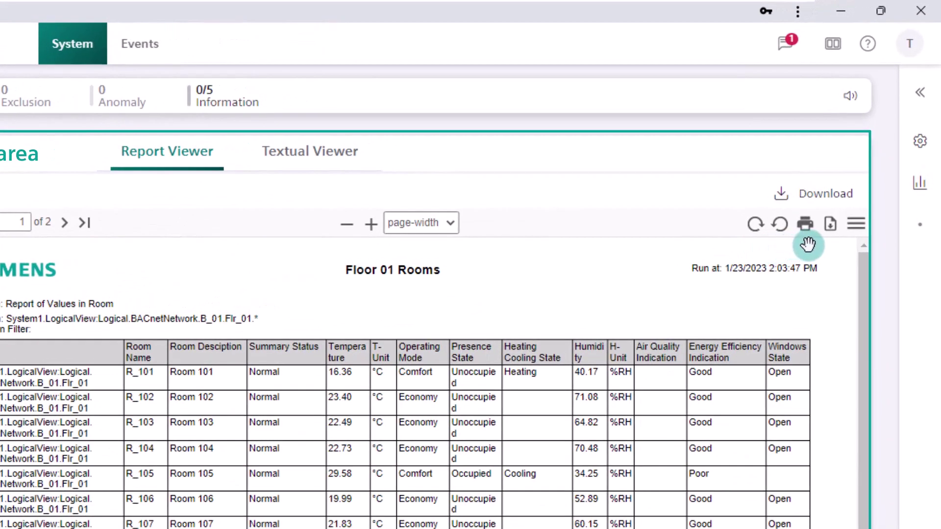
{"action": "left_click", "coordinate": [856, 223]}
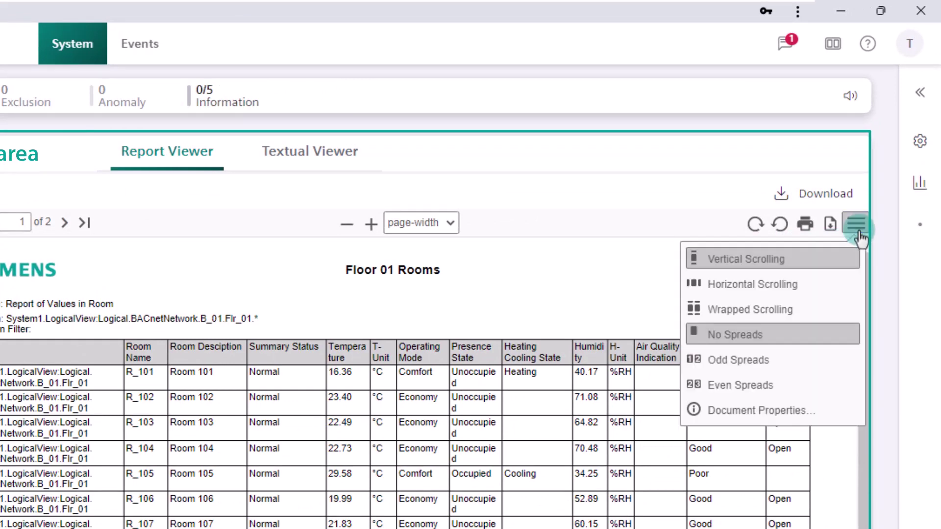
{"action": "left_click", "coordinate": [861, 234]}
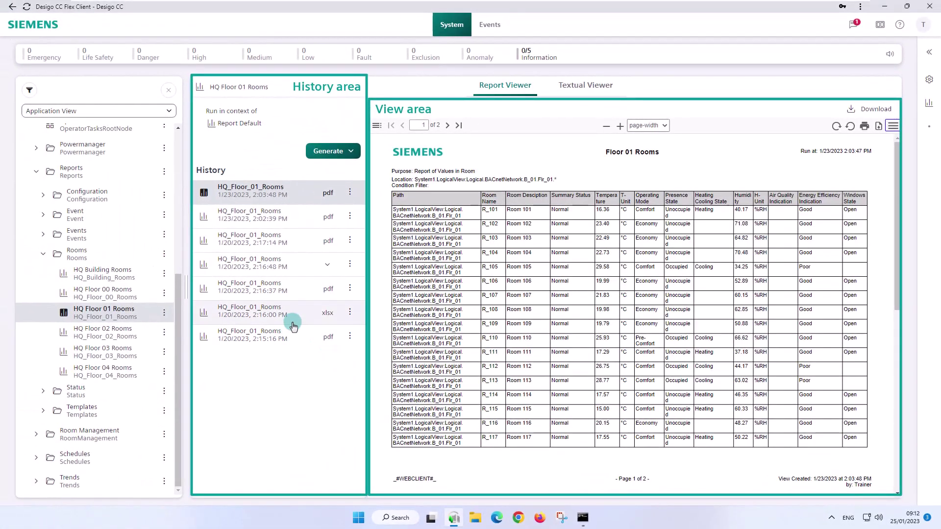
Download the xlsx history run of HQ Floor 01 Rooms and open the spreadsheet.
{"action": "left_click", "coordinate": [294, 314]}
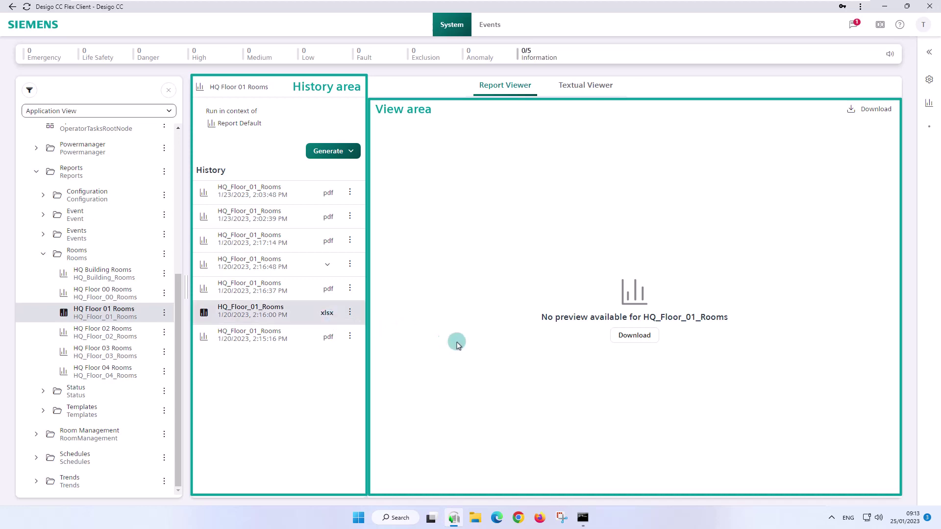
{"action": "left_click", "coordinate": [635, 335]}
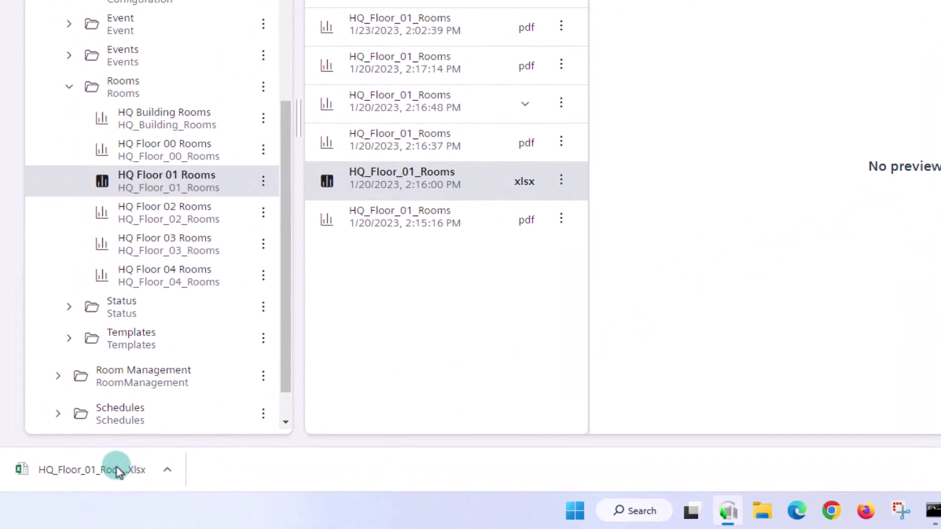
{"action": "left_click", "coordinate": [118, 471]}
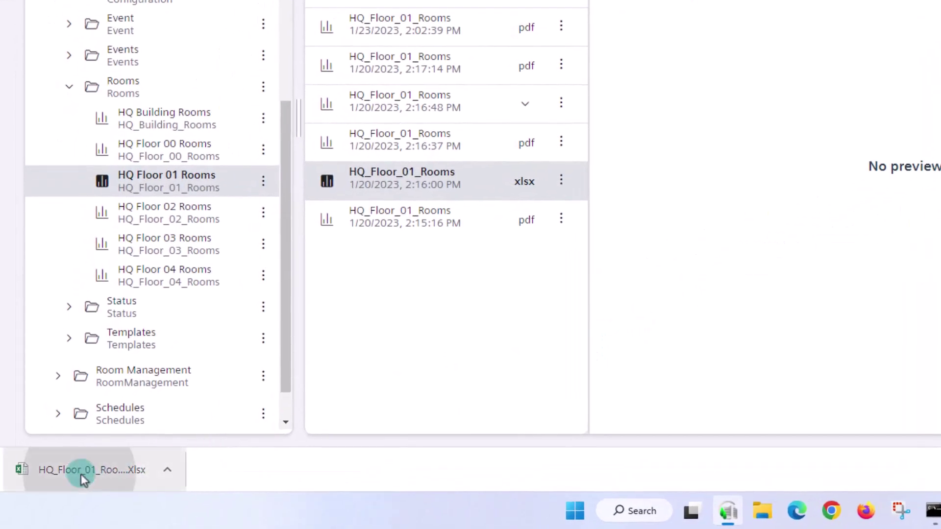